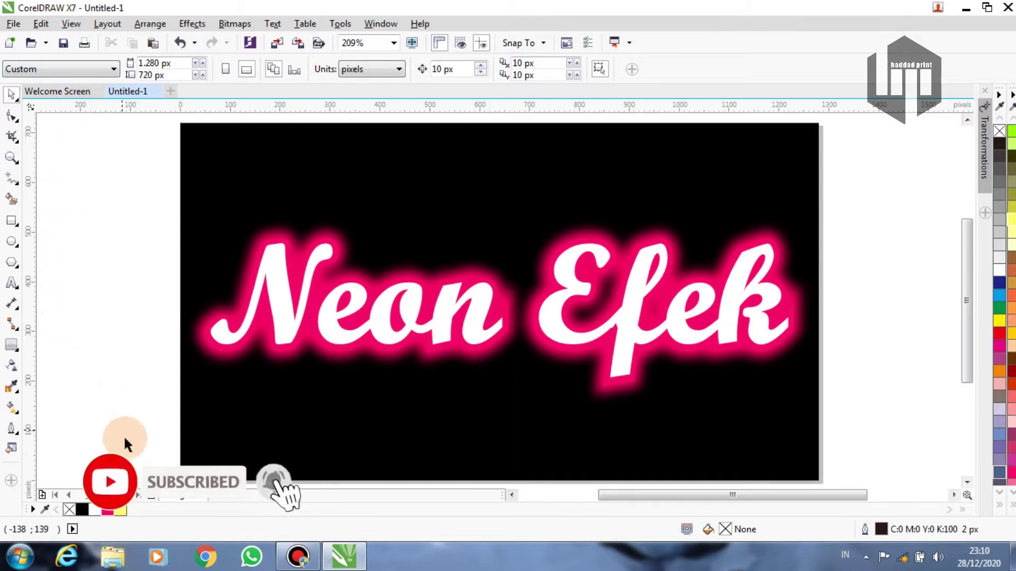
# Add Page 2 and cover it with a 1280 × 720 px rectangle filled black.
pyautogui.click(151, 496)
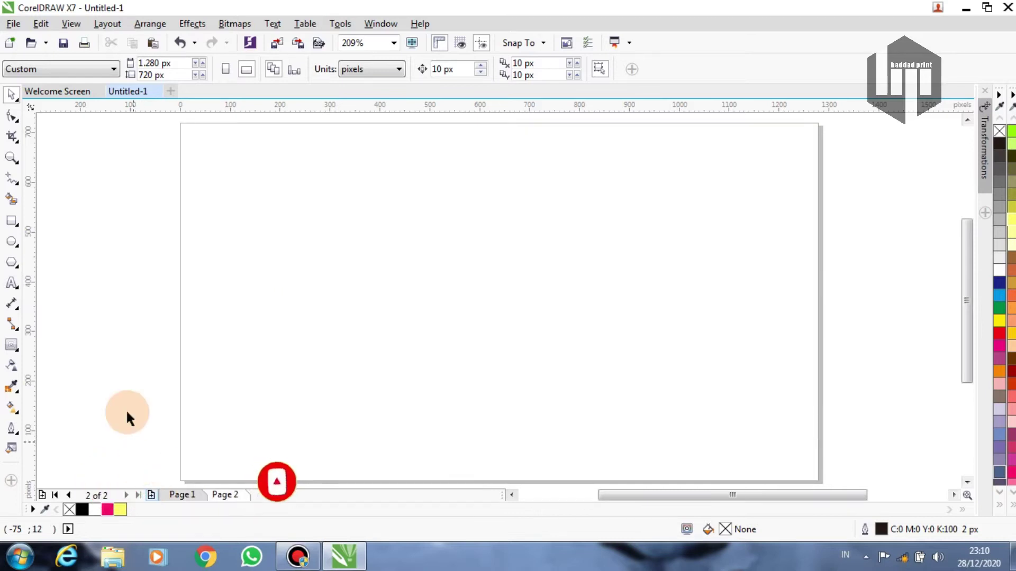
pyautogui.click(17, 301)
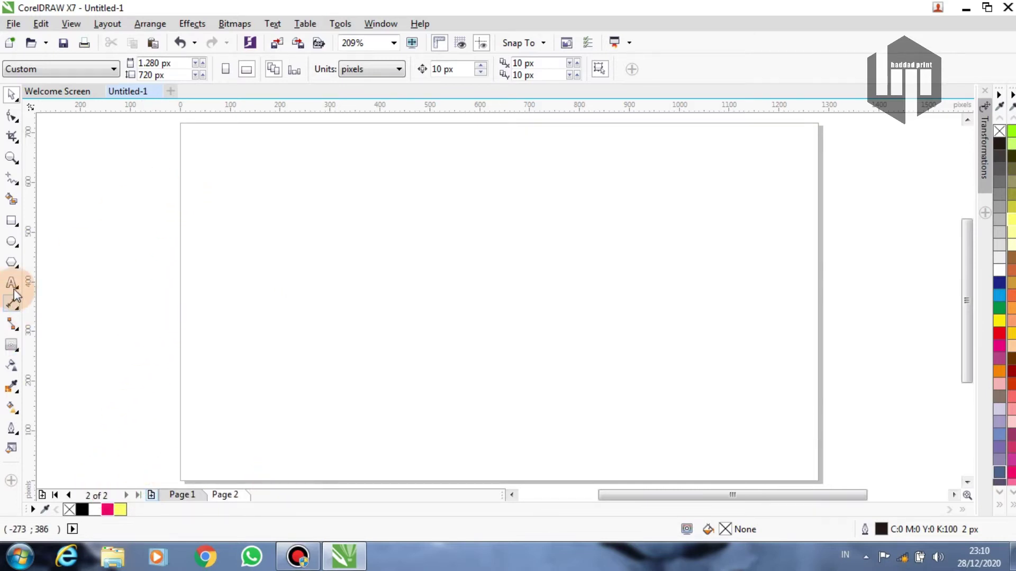
pyautogui.doubleClick(11, 220)
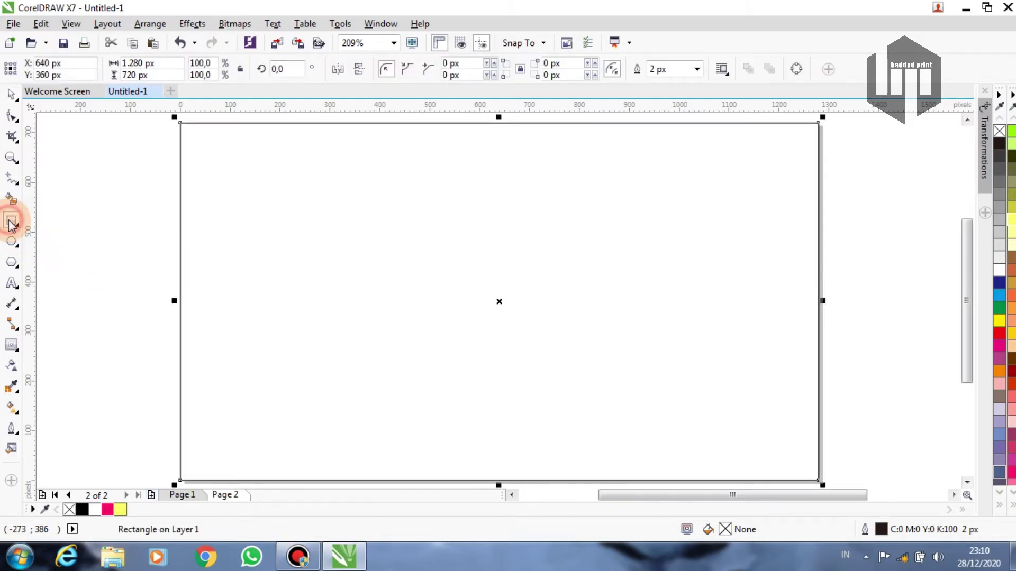
pyautogui.click(11, 95)
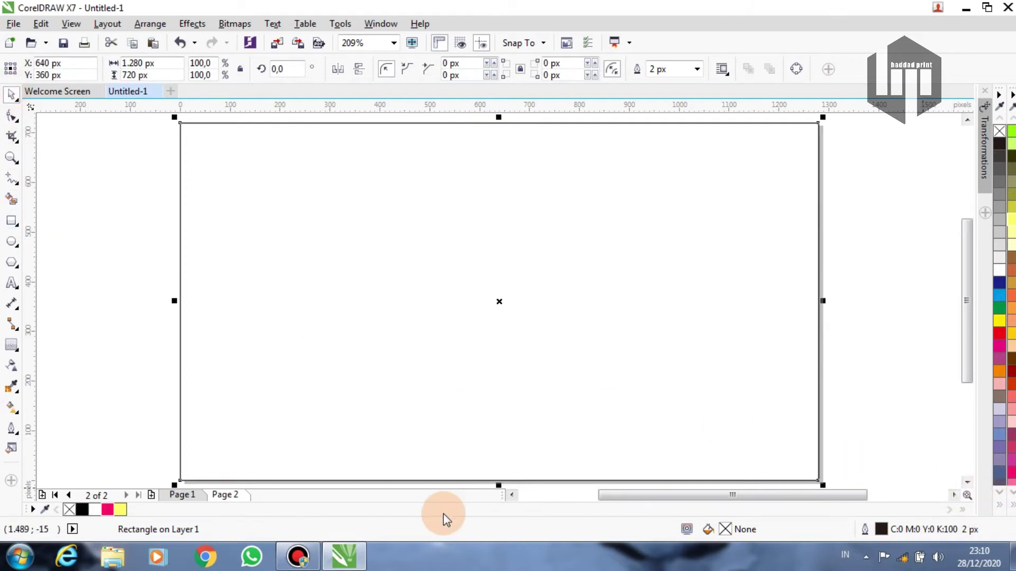
pyautogui.click(81, 510)
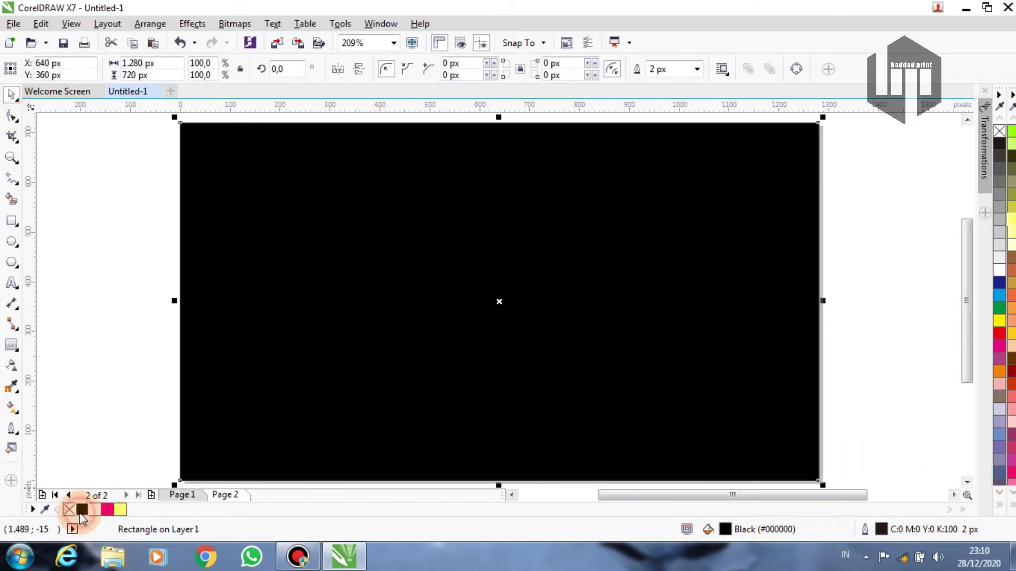
pyautogui.click(76, 414)
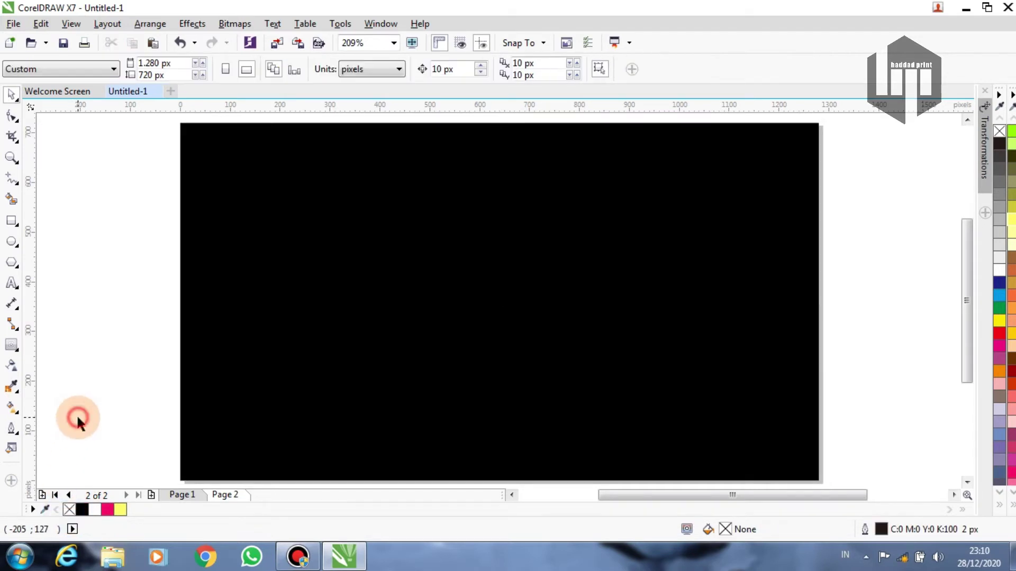
# Add artistic text 'neon efek' to the left of the page.
pyautogui.click(10, 286)
pyautogui.click(95, 259)
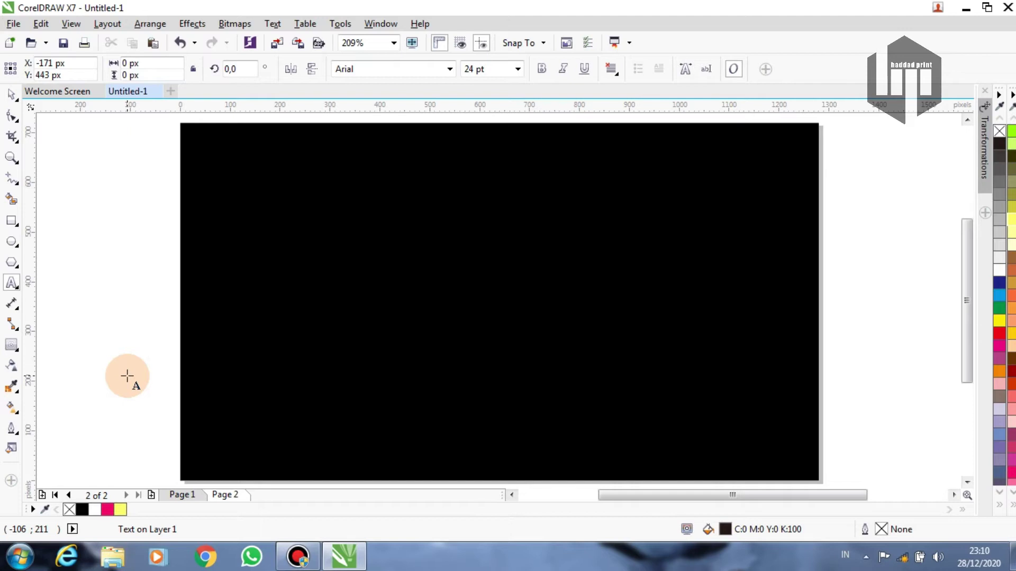
pyautogui.write('n')
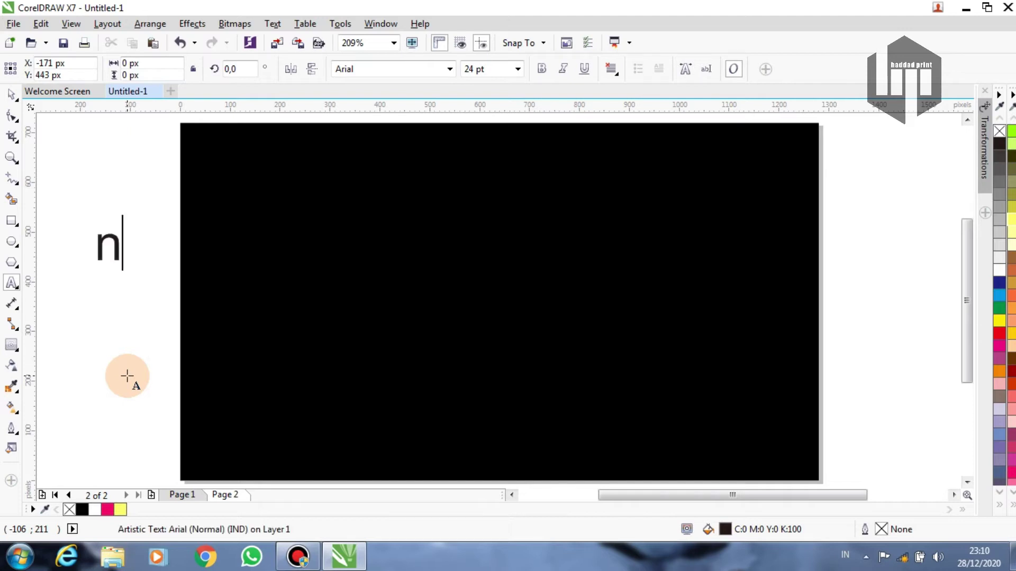
pyautogui.write('eo')
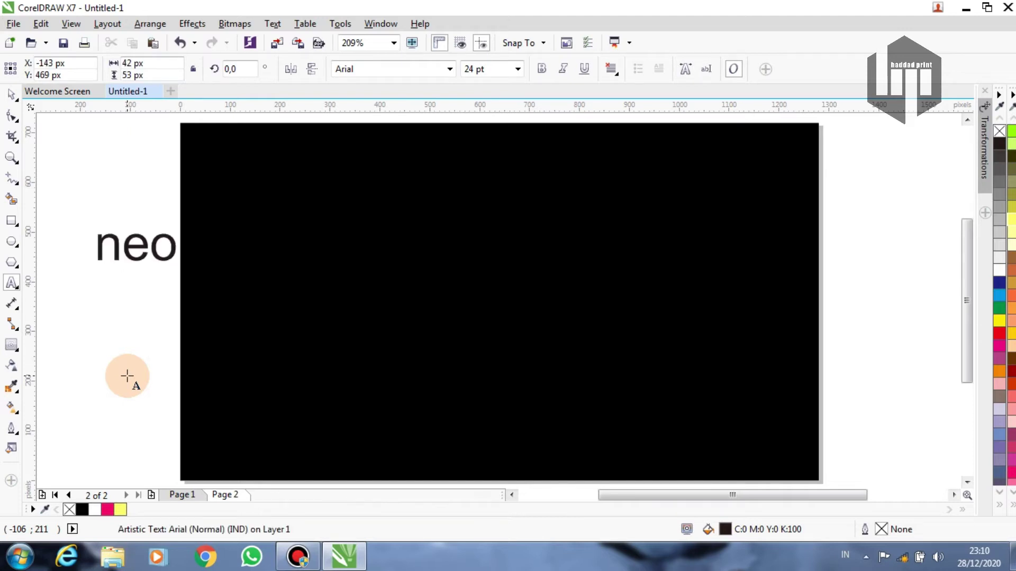
pyautogui.write('n efek')
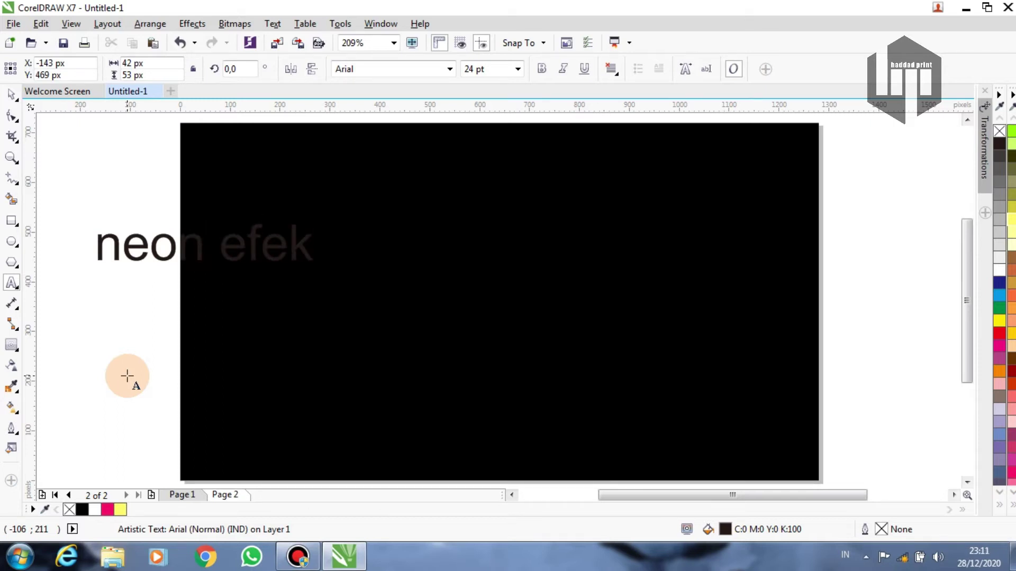
pyautogui.click(11, 94)
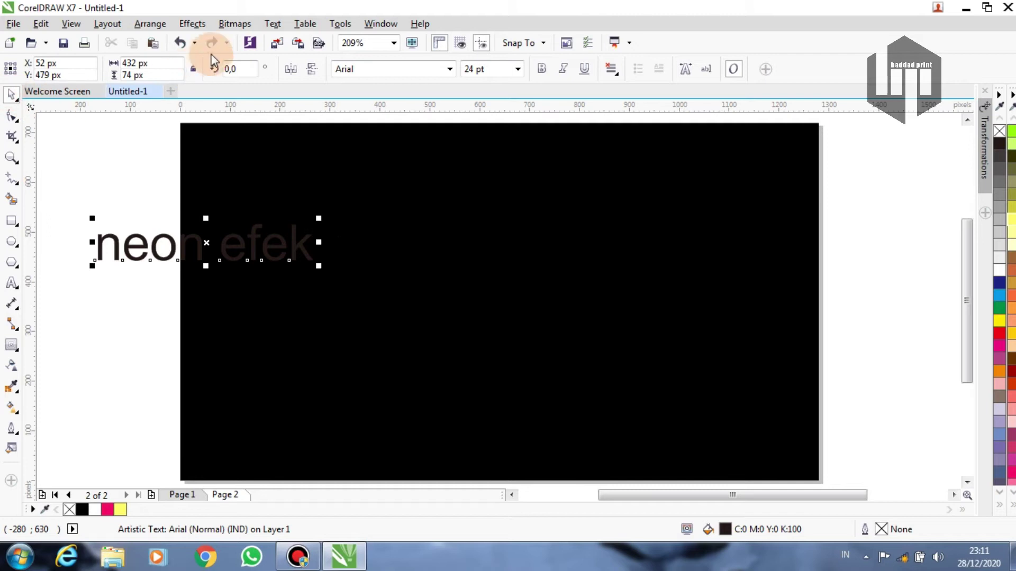
# Change the text to Title Case so it reads 'Neon Efek'.
pyautogui.click(272, 24)
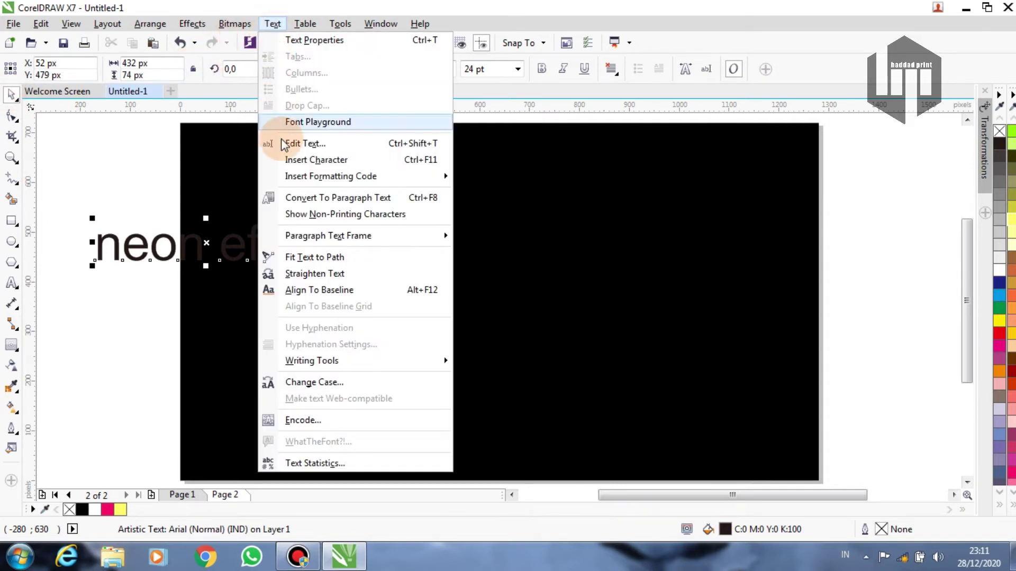
pyautogui.click(296, 381)
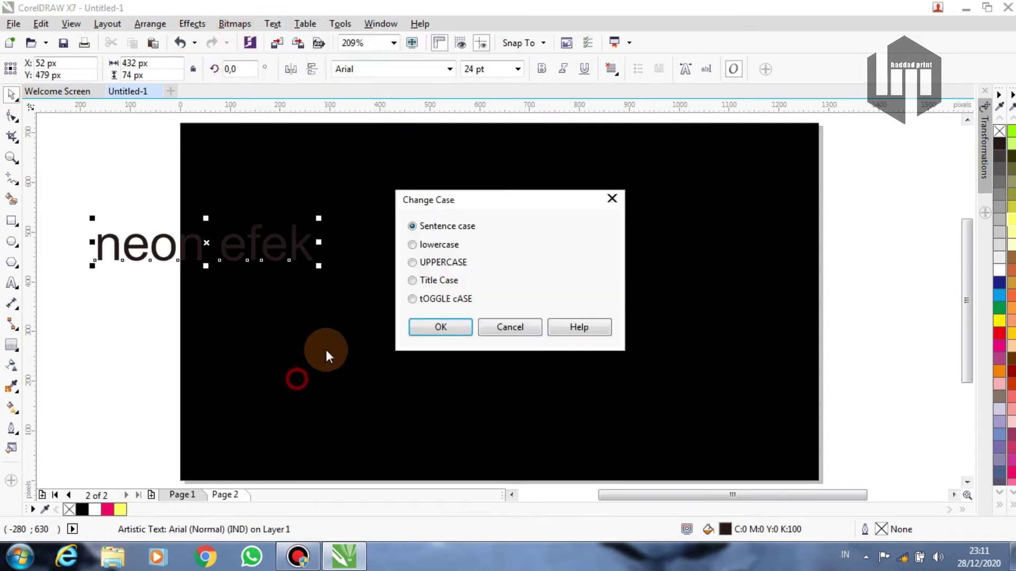
pyautogui.click(412, 280)
pyautogui.click(422, 322)
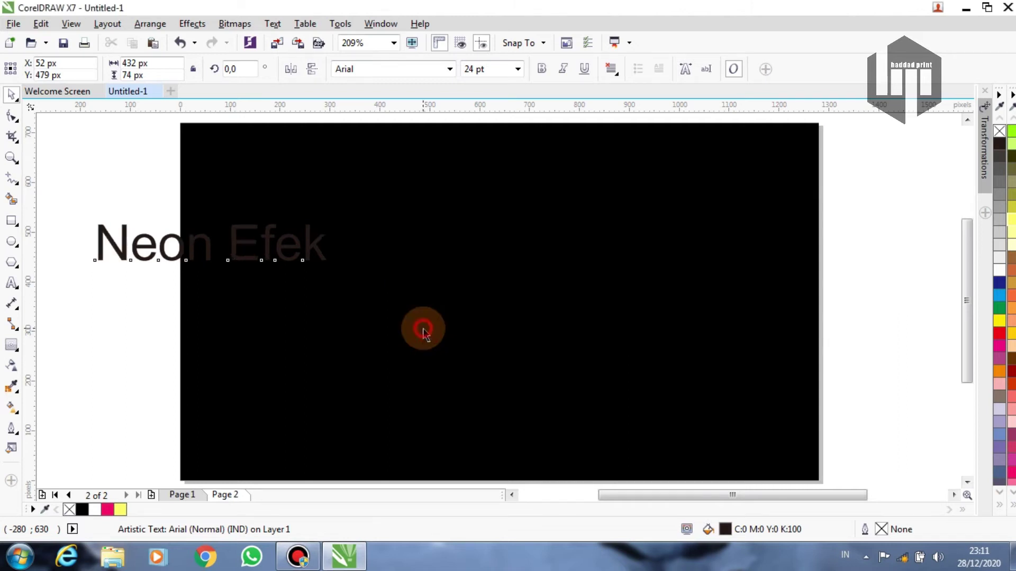
# Make 'Neon Efek' white Script MT Bold at about 55 pt, centred on the page.
pyautogui.click(451, 69)
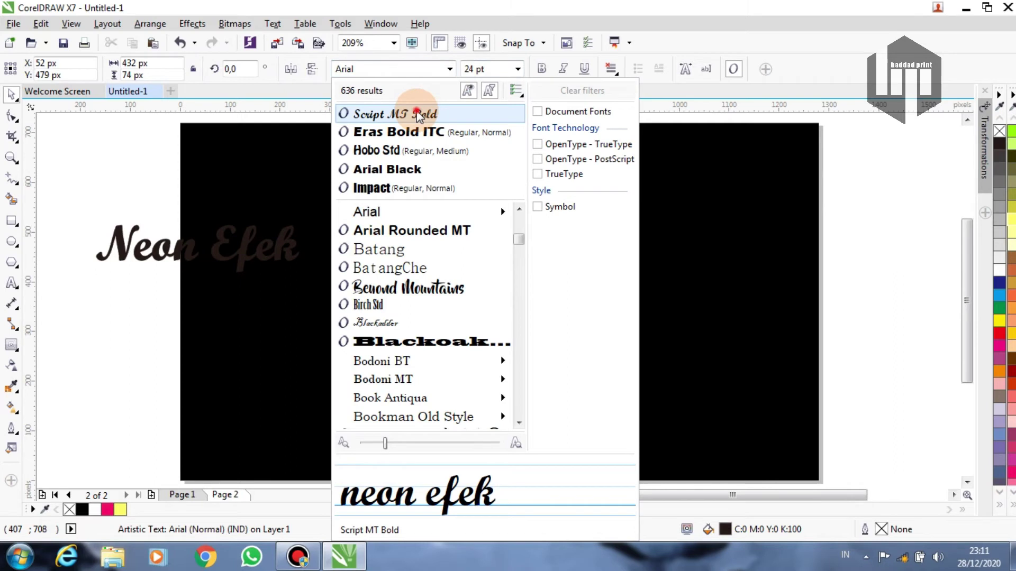
pyautogui.click(418, 114)
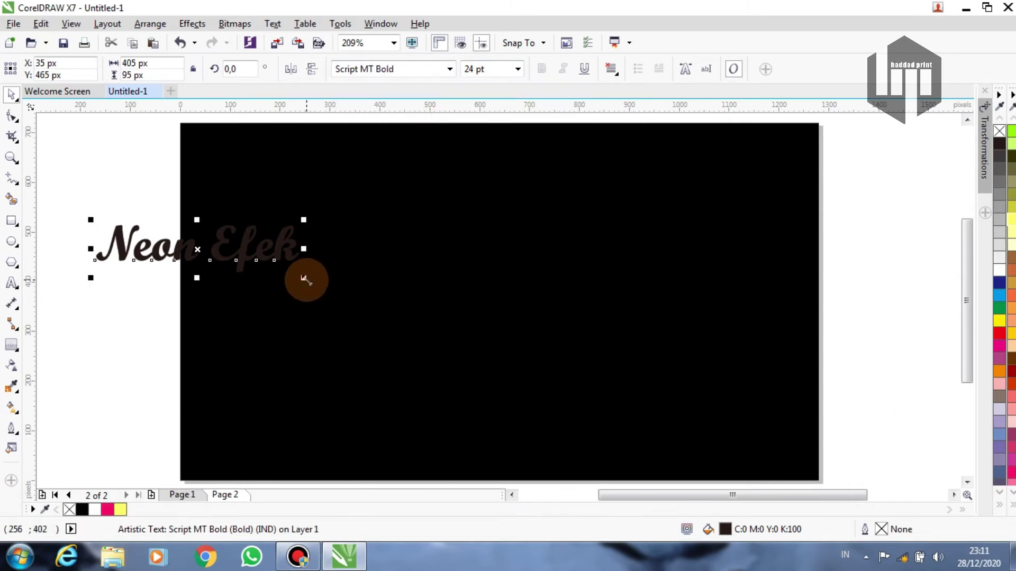
pyautogui.moveTo(305, 279); pyautogui.dragTo(564, 338)
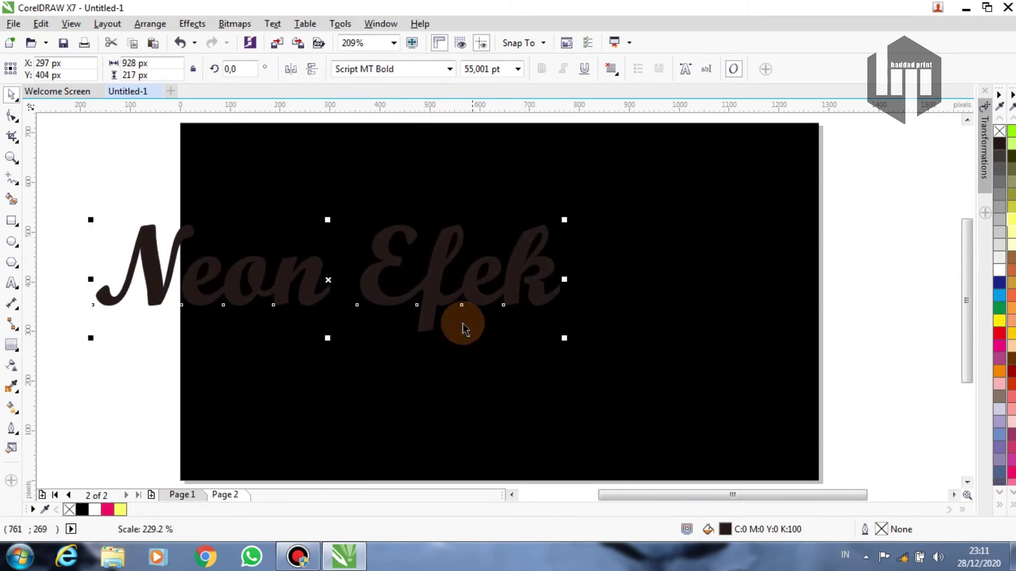
pyautogui.moveTo(332, 280); pyautogui.dragTo(452, 304)
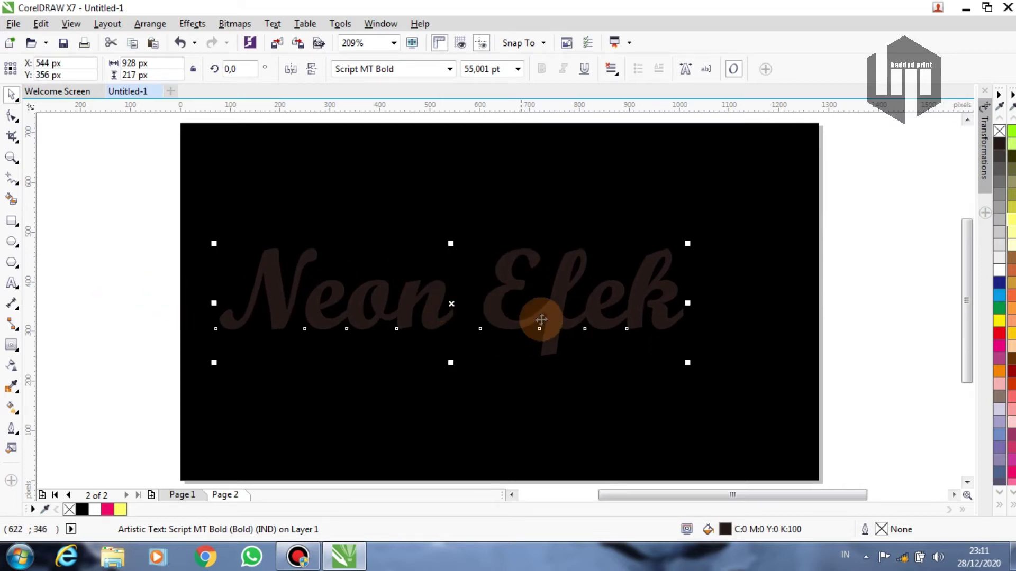
pyautogui.click(94, 509)
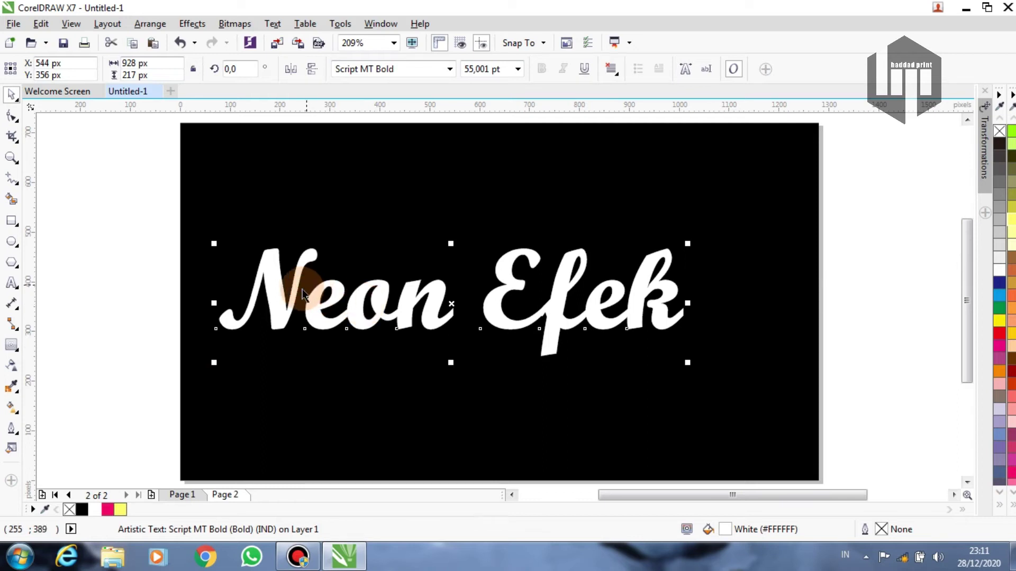
# Add a pink outside contour to the text and break it apart from the letters.
pyautogui.click(12, 347)
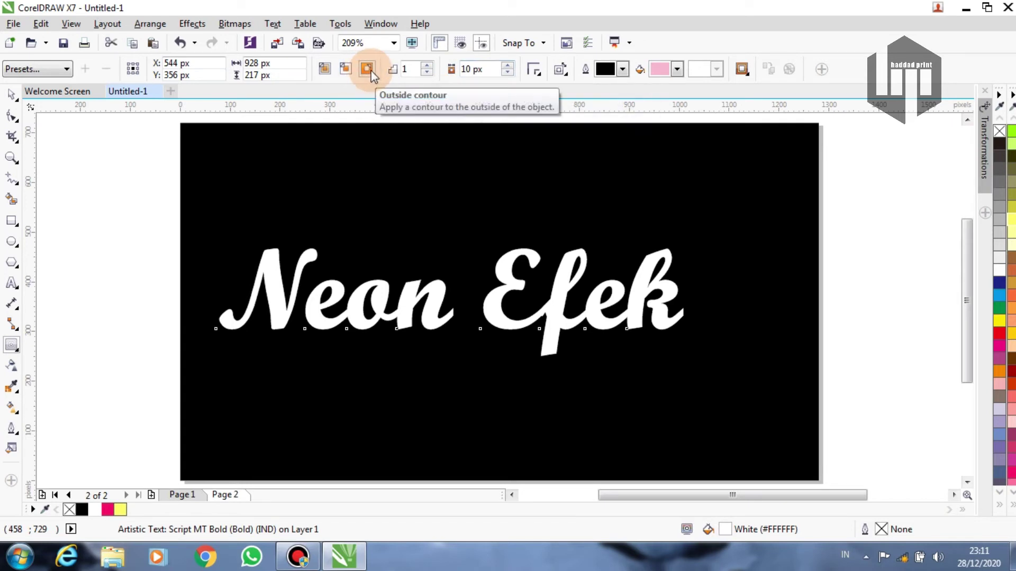
pyautogui.click(370, 69)
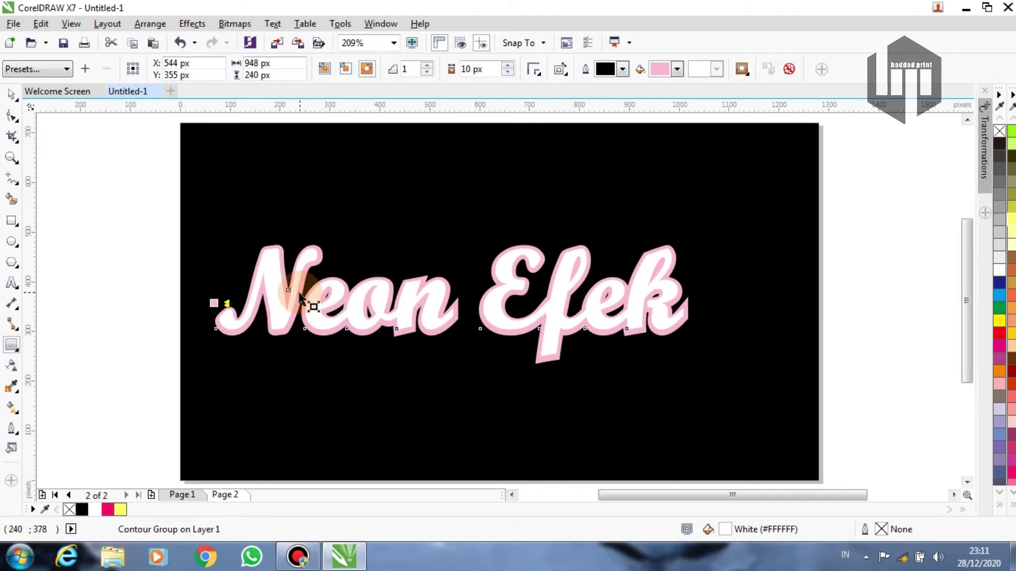
pyautogui.hotkey('ctrl', 'k')
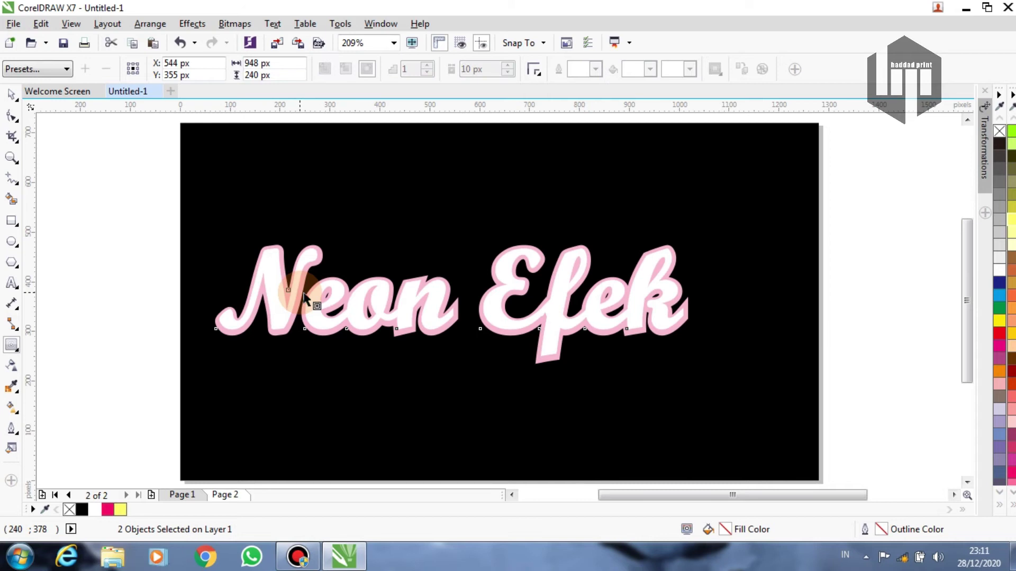
pyautogui.click(142, 269)
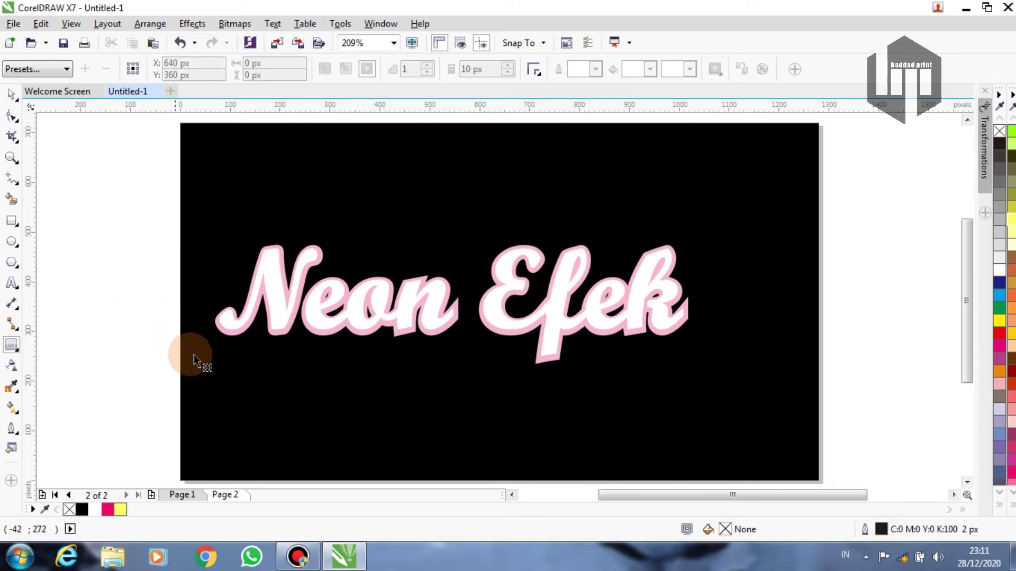
# Add a second outside contour around the pink shape and break it apart too.
pyautogui.click(232, 334)
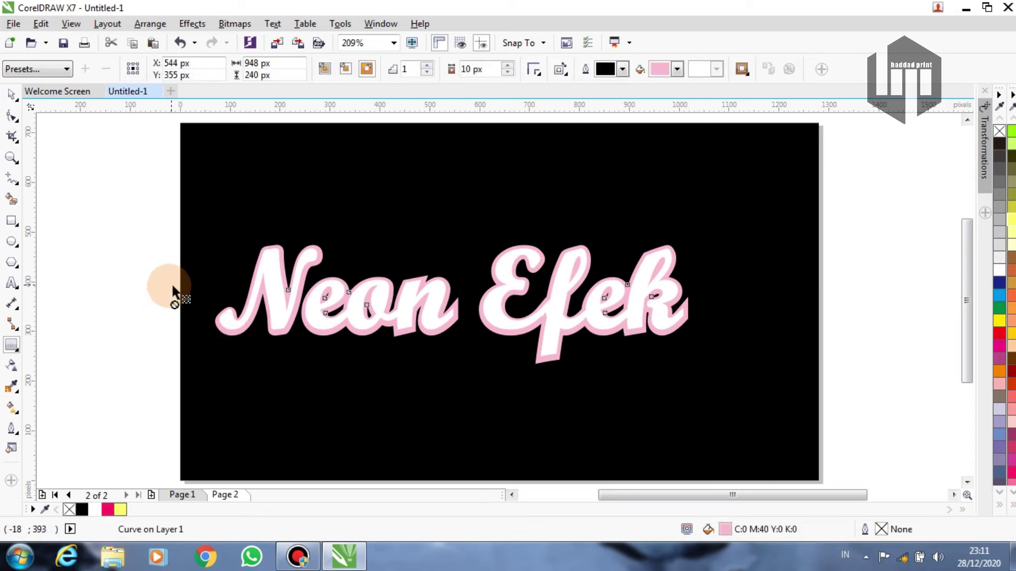
pyautogui.click(367, 67)
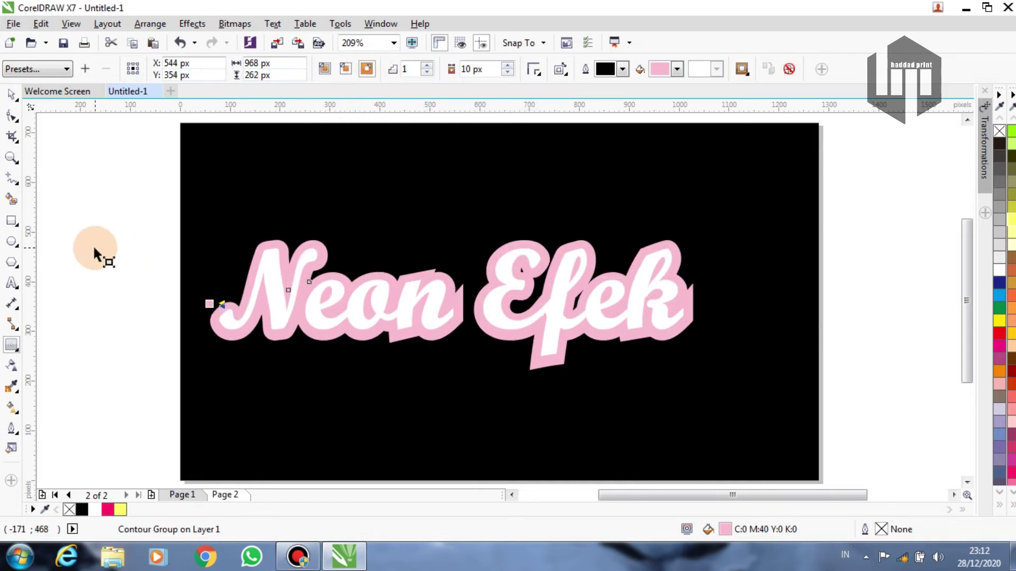
pyautogui.hotkey('ctrl', 'k')
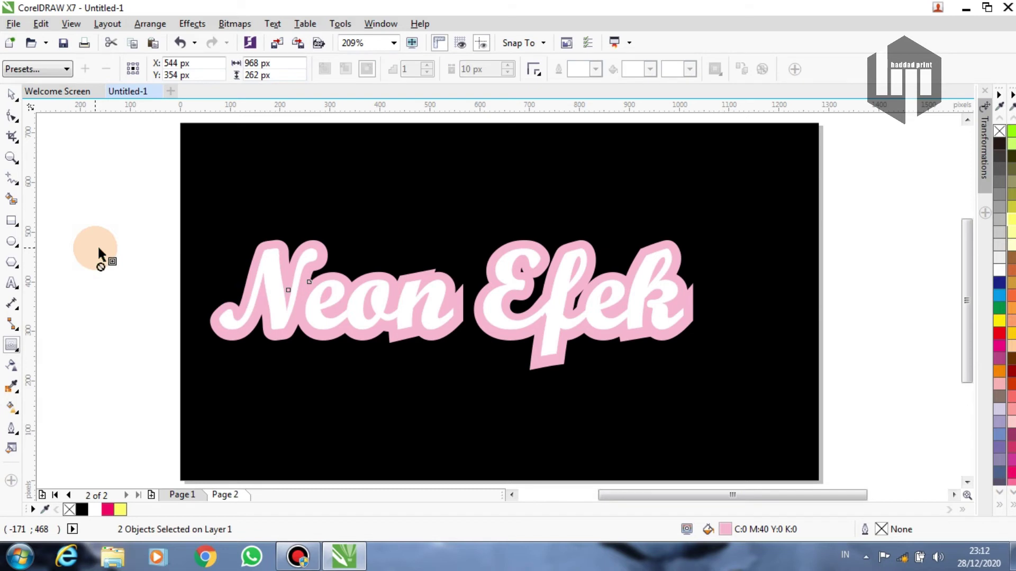
pyautogui.click(11, 96)
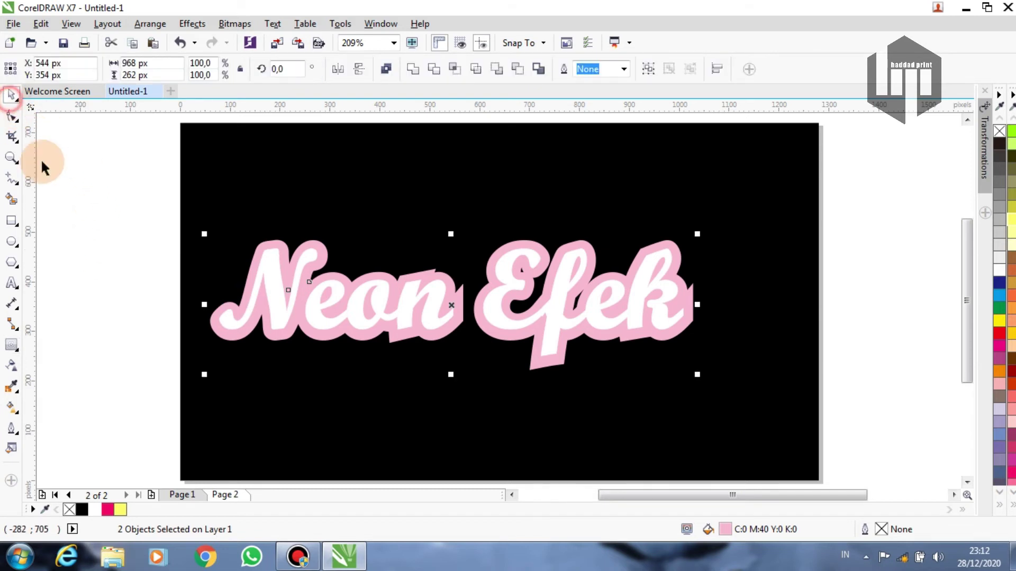
pyautogui.click(77, 217)
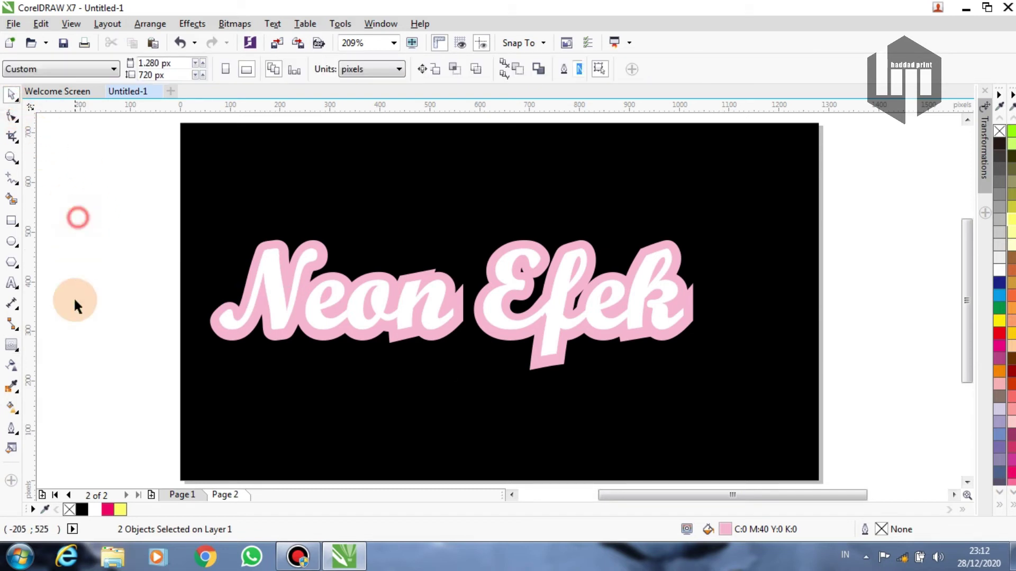
# Fill the outer contour ring with pure green #00FF00 from the expanded palette.
pyautogui.click(223, 339)
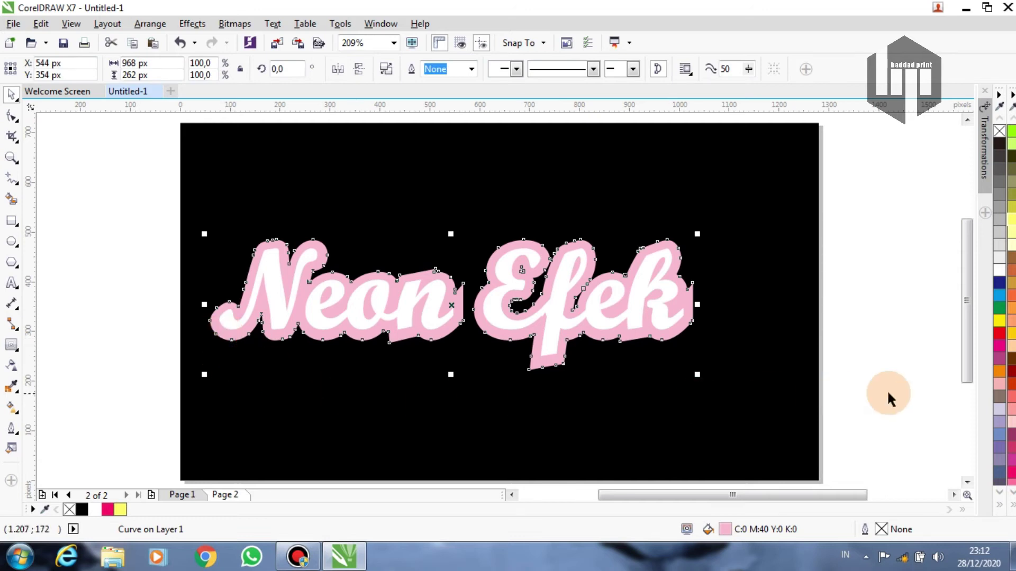
pyautogui.click(1012, 133)
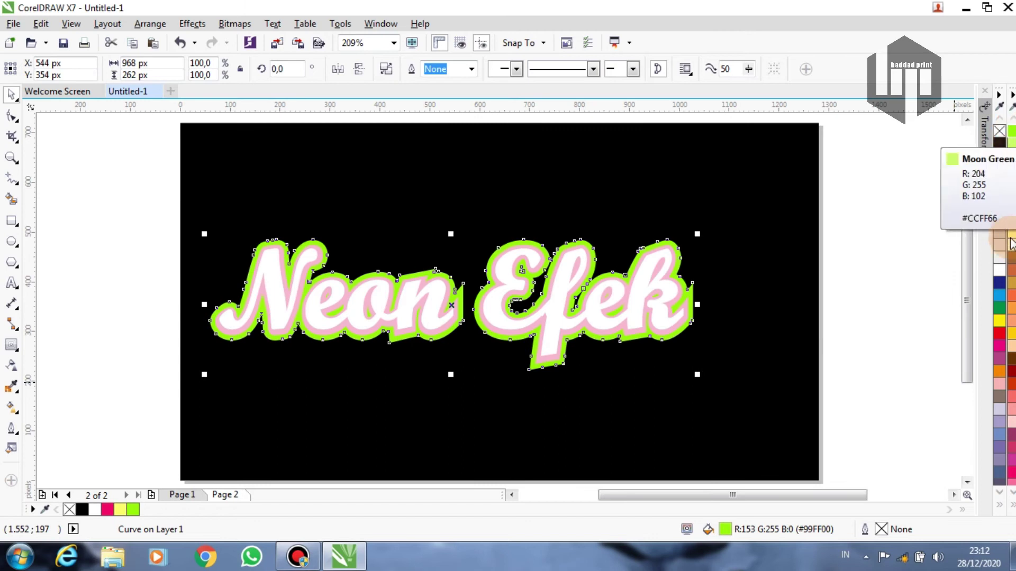
pyautogui.click(1000, 505)
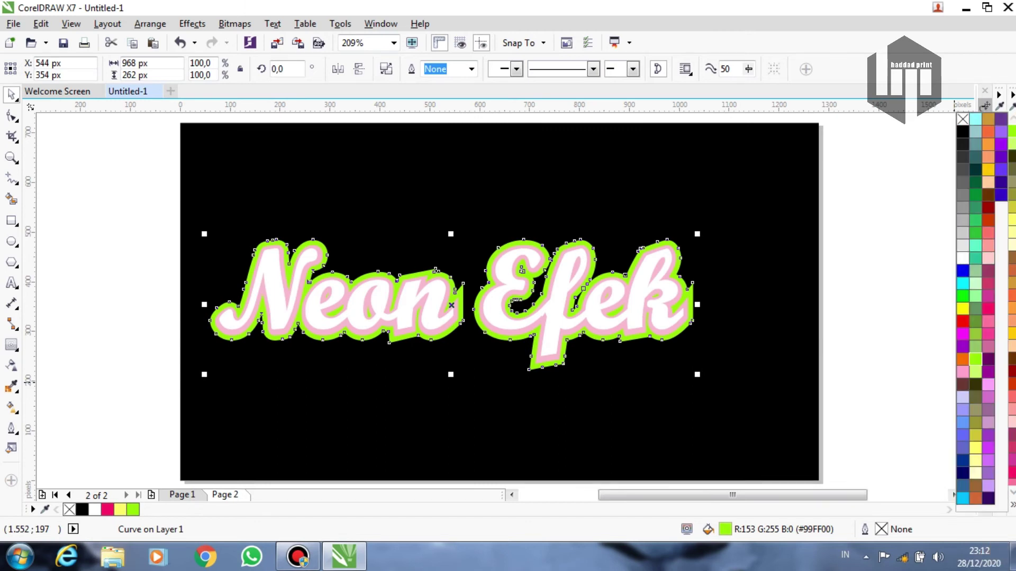
pyautogui.click(961, 297)
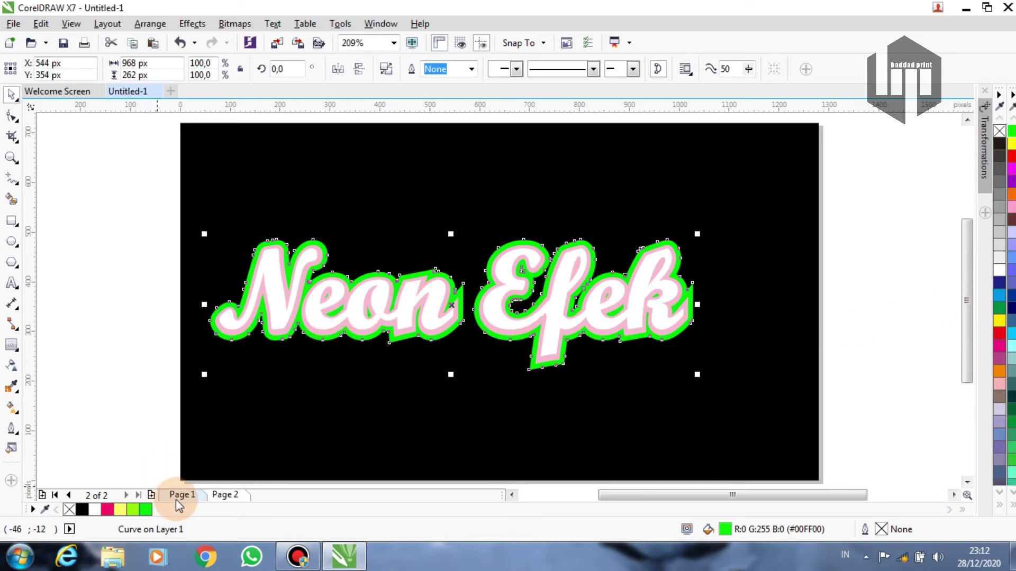
pyautogui.scroll(2, 307, 301)
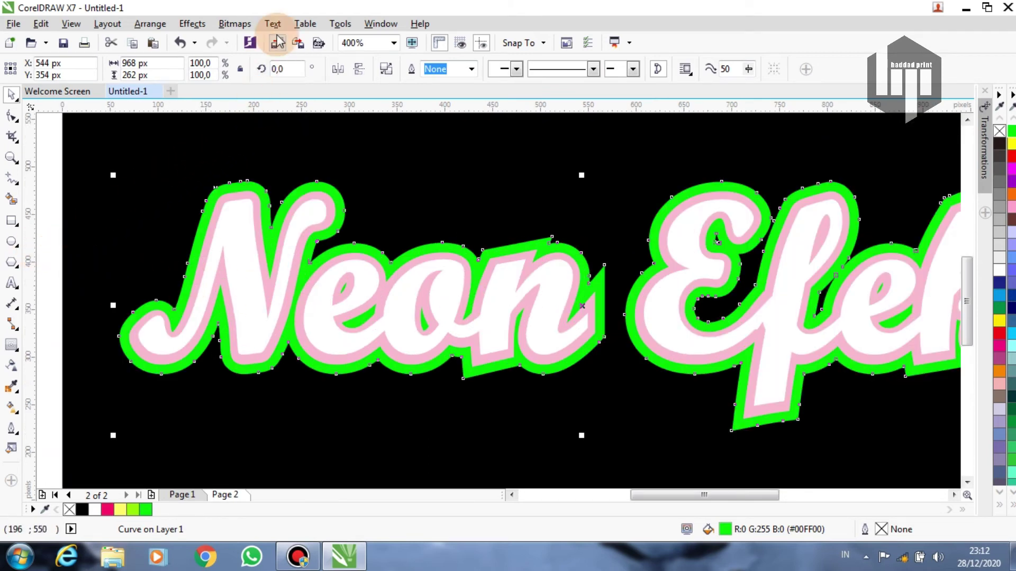
# Convert the green contour to a 300 dpi RGB bitmap with transparent background.
pyautogui.click(235, 29)
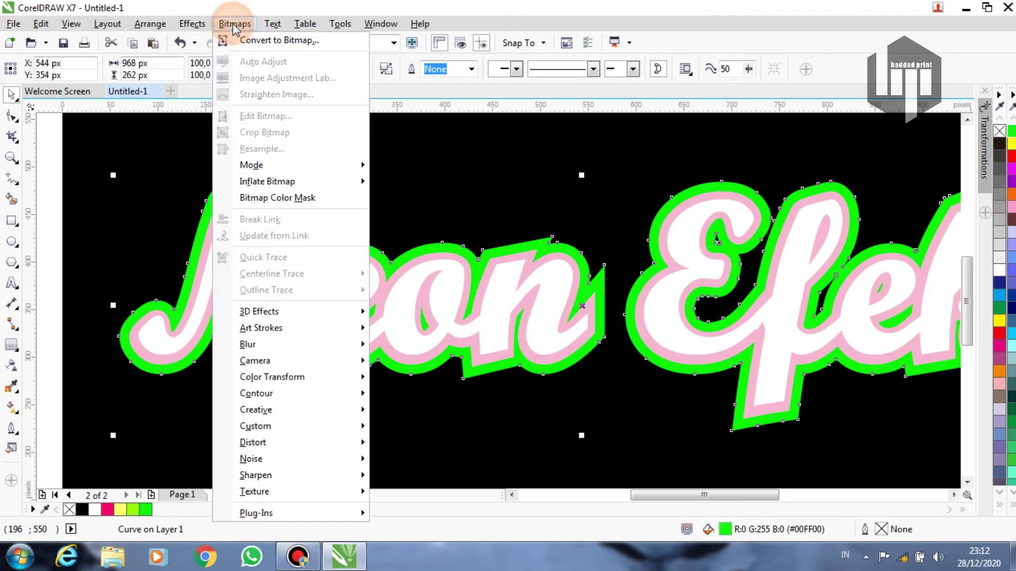
pyautogui.click(270, 40)
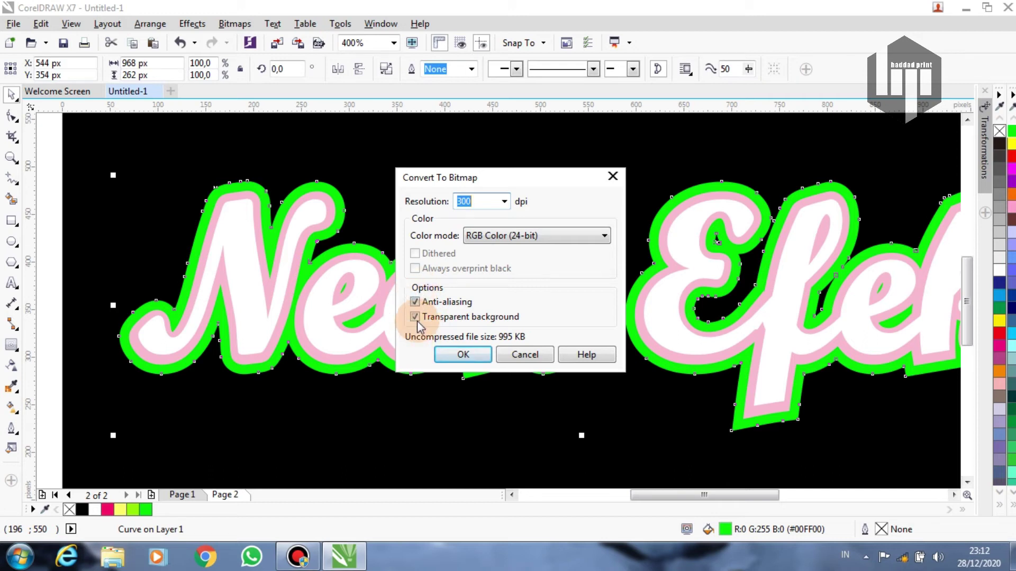
pyautogui.click(460, 355)
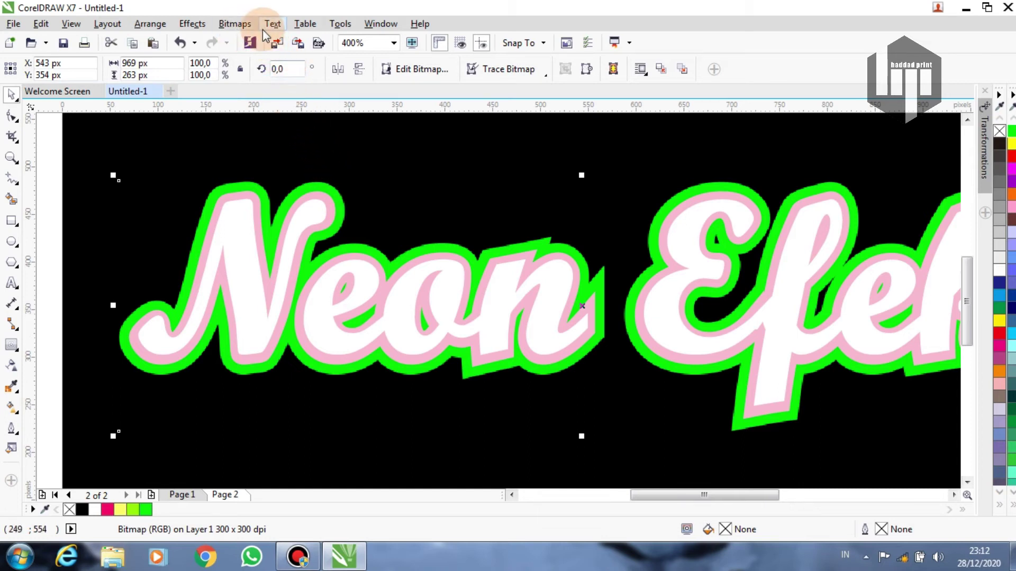
# Apply a Gaussian Blur with a 6-pixel radius to the green bitmap.
pyautogui.click(233, 25)
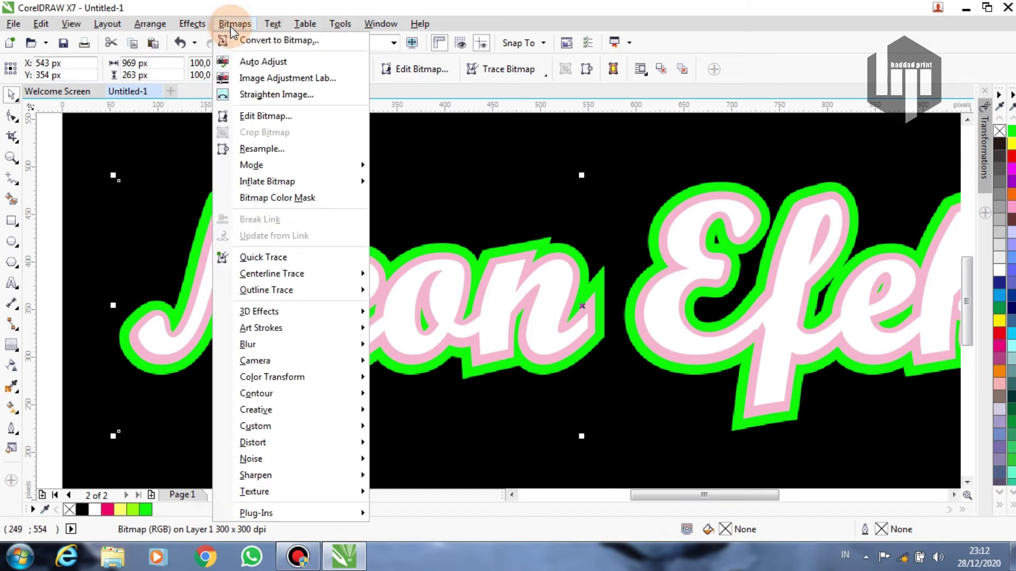
pyautogui.click(250, 347)
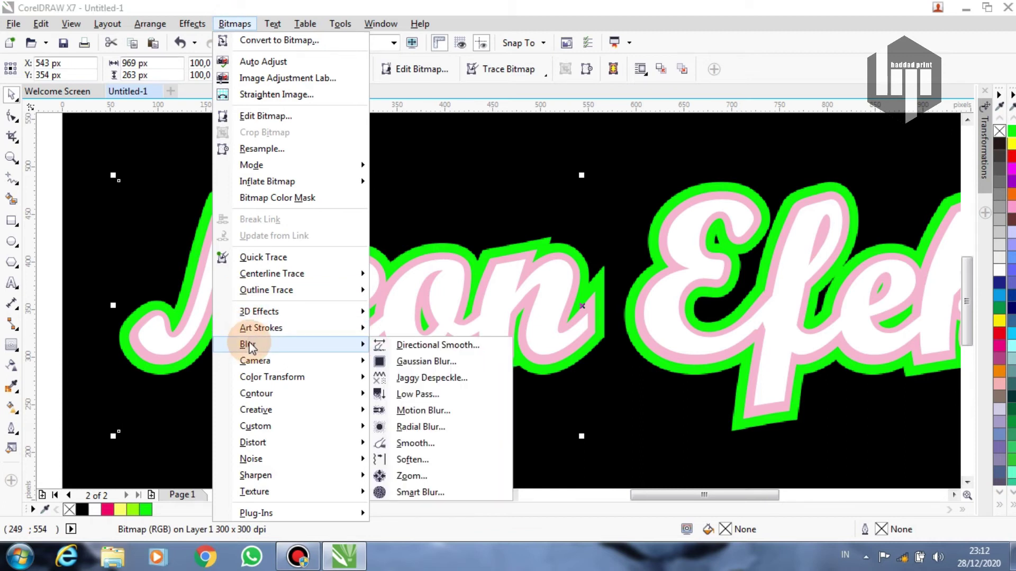
pyautogui.click(409, 363)
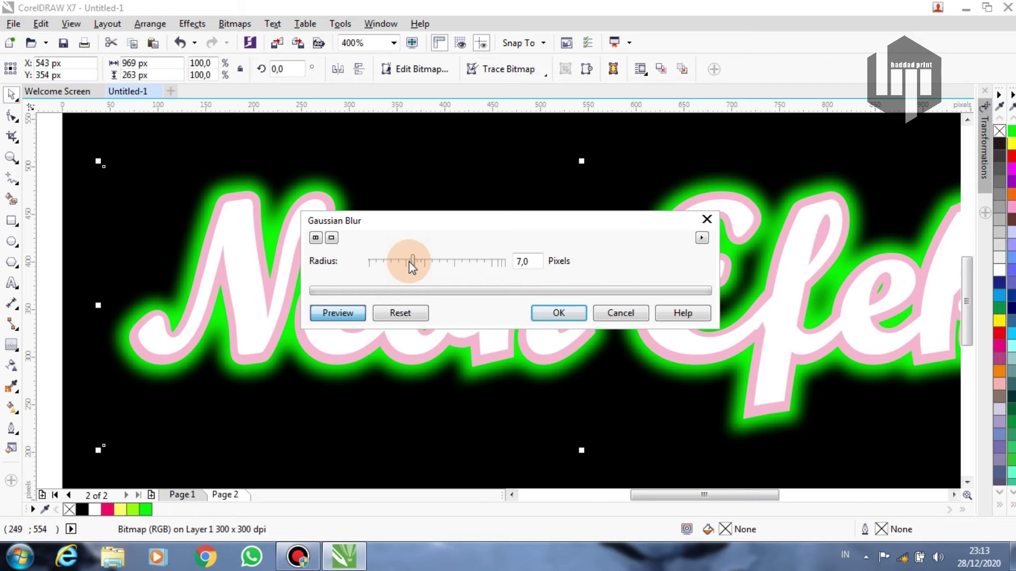
pyautogui.moveTo(412, 266); pyautogui.dragTo(407, 267)
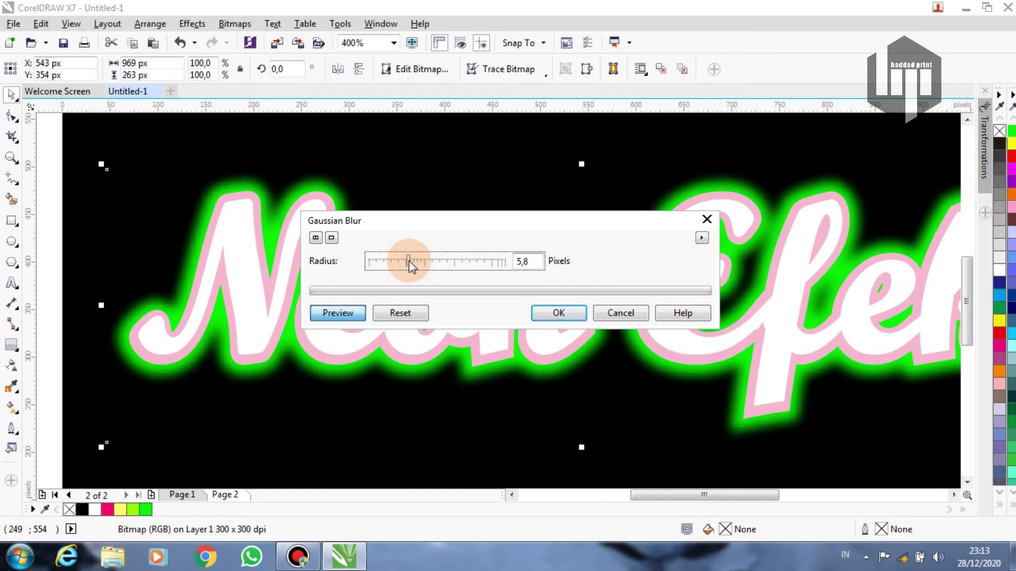
pyautogui.click(531, 265)
pyautogui.moveTo(534, 265); pyautogui.dragTo(499, 264)
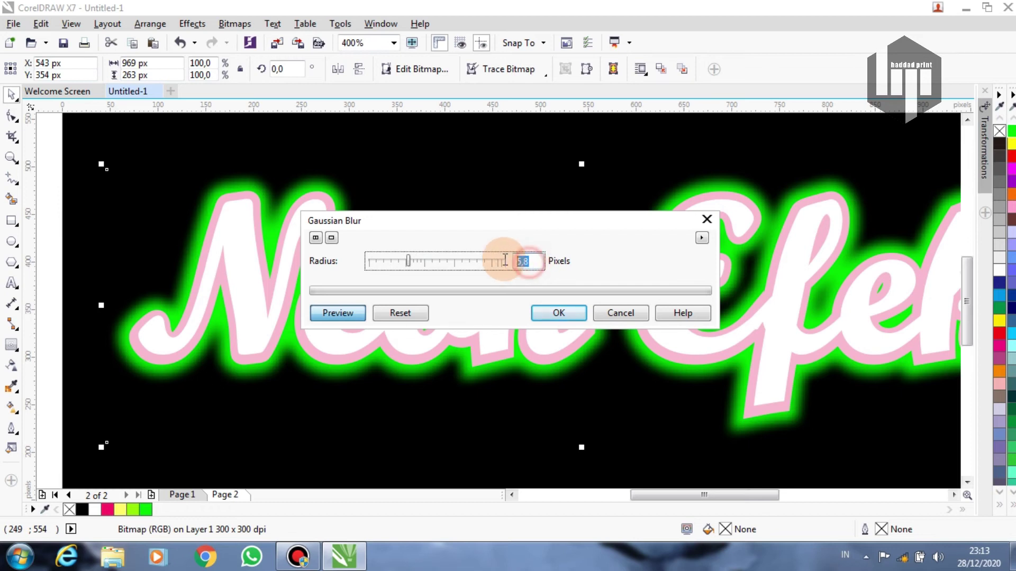
pyautogui.write('6')
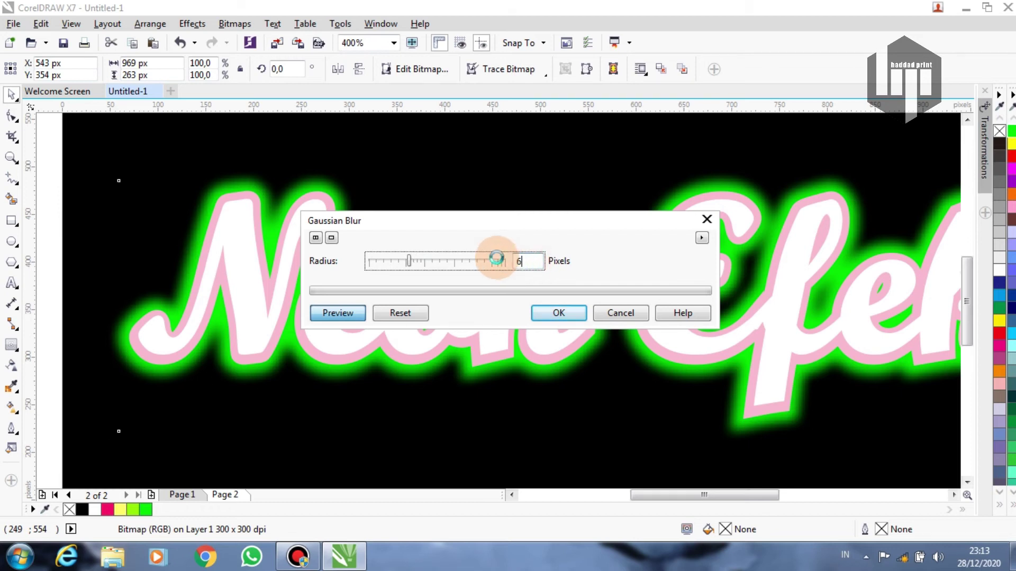
pyautogui.click(554, 313)
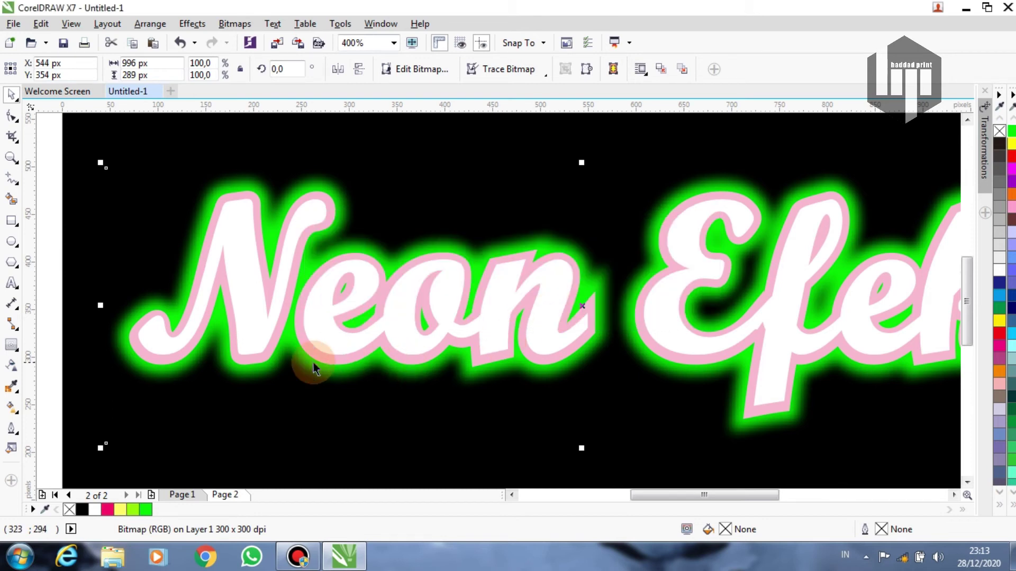
# Fill the pink shape behind the white letters with green.
pyautogui.click(254, 363)
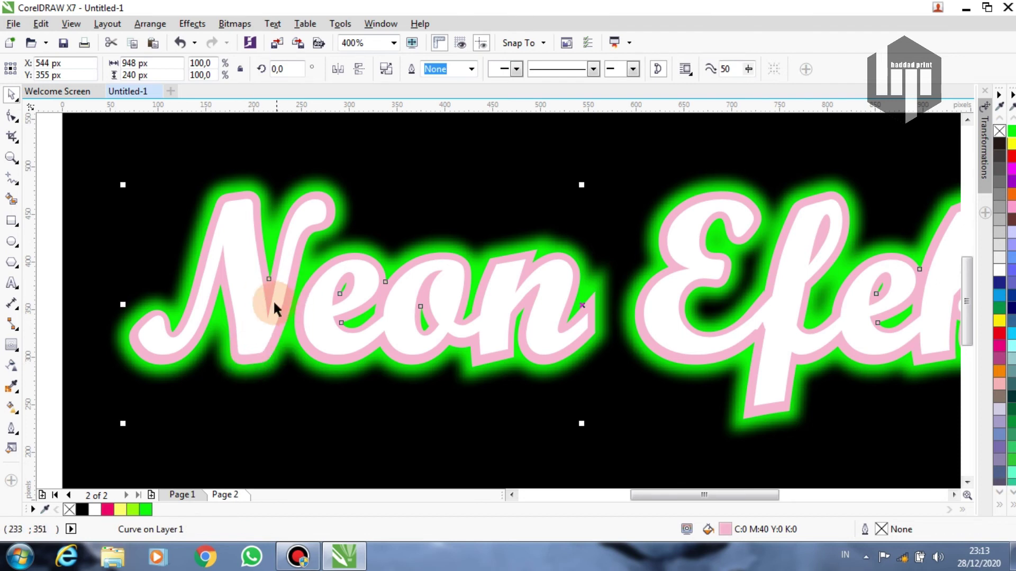
pyautogui.click(143, 511)
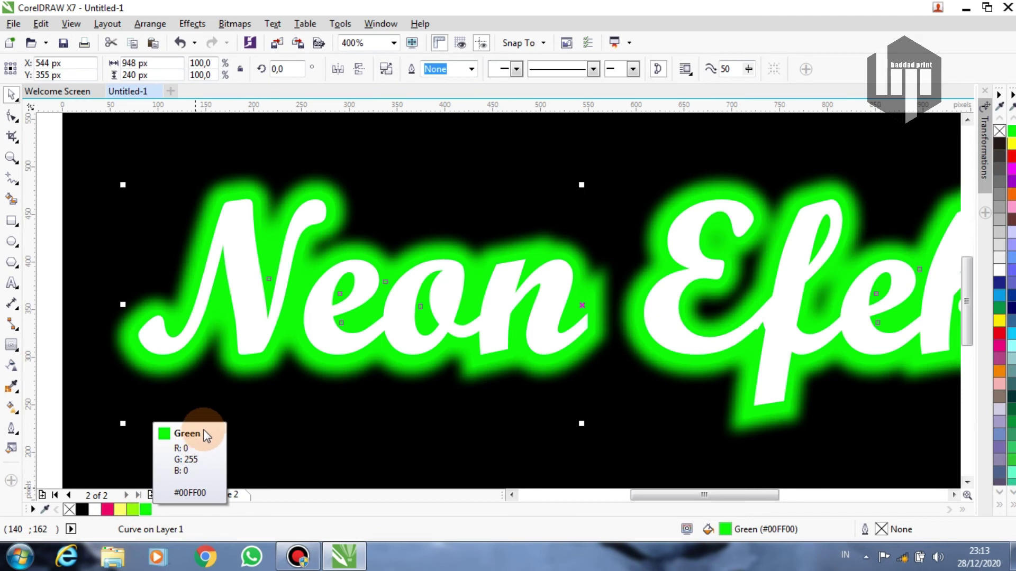
pyautogui.press('F3')
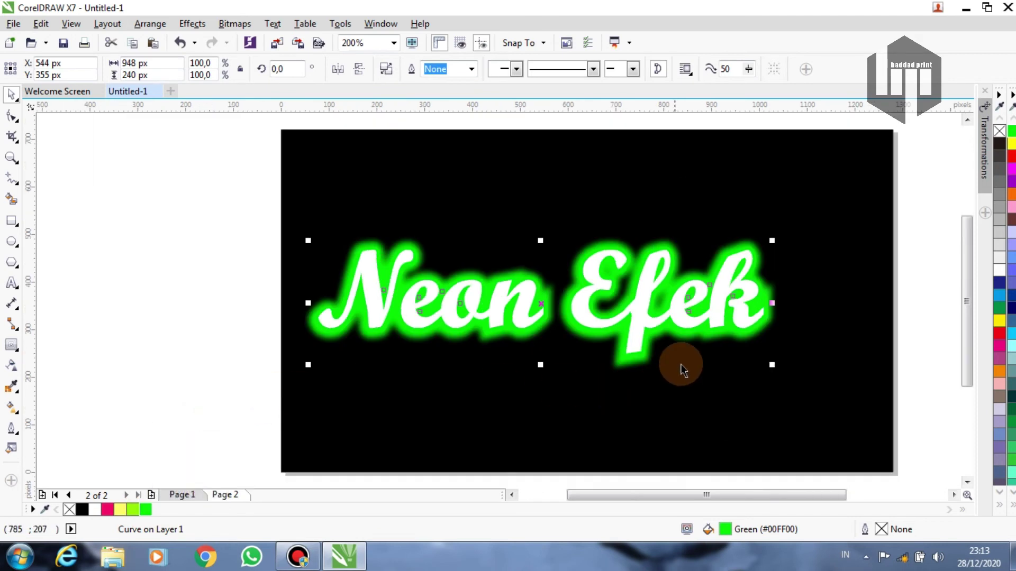
# Select the text, contour and glow together and move them lower right.
pyautogui.moveTo(771, 366); pyautogui.dragTo(840, 406)
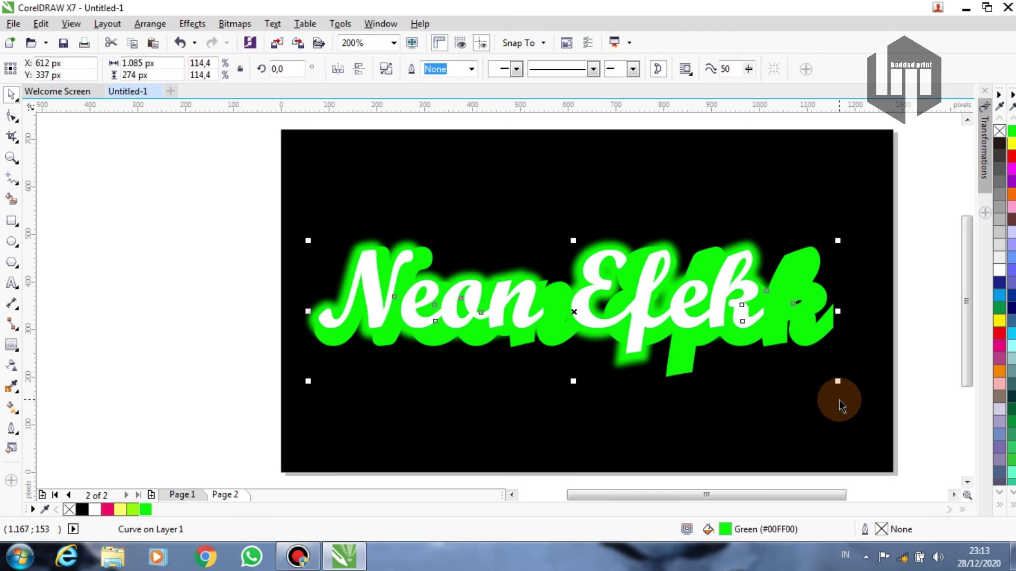
pyautogui.hotkey('ctrl', 'z')
pyautogui.moveTo(205, 196)
pyautogui.mouseDown()
pyautogui.moveTo(709, 418)
pyautogui.moveTo(795, 415)
pyautogui.mouseUp()
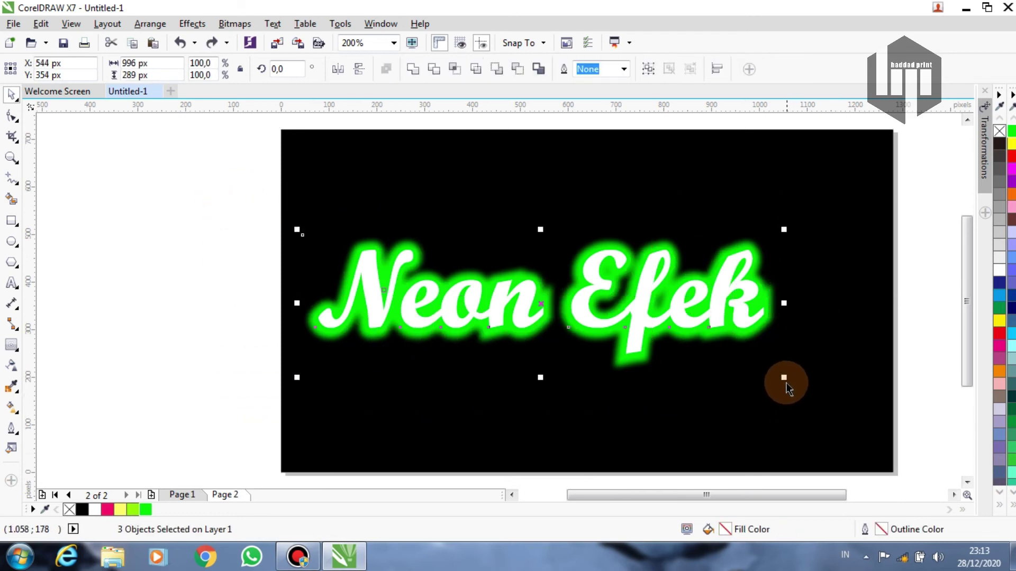
pyautogui.moveTo(782, 378); pyautogui.dragTo(882, 447)
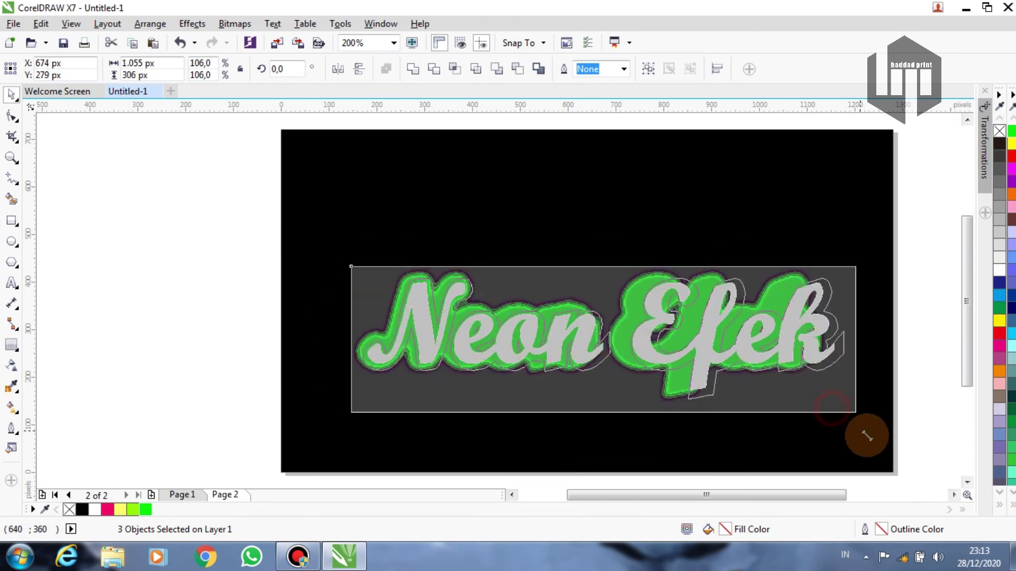
pyautogui.scroll(1, 612, 387)
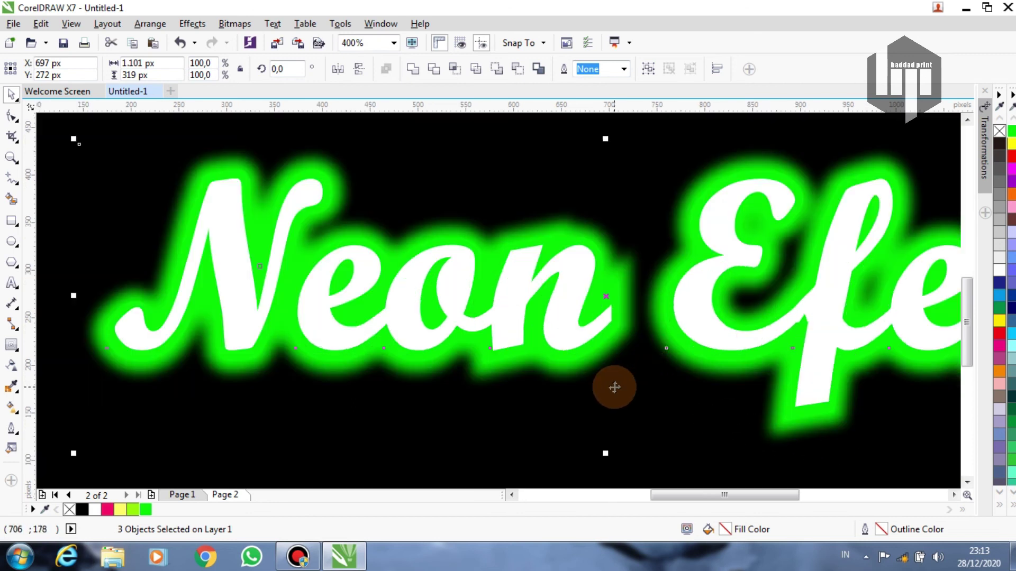
pyautogui.scroll(-1, 612, 387)
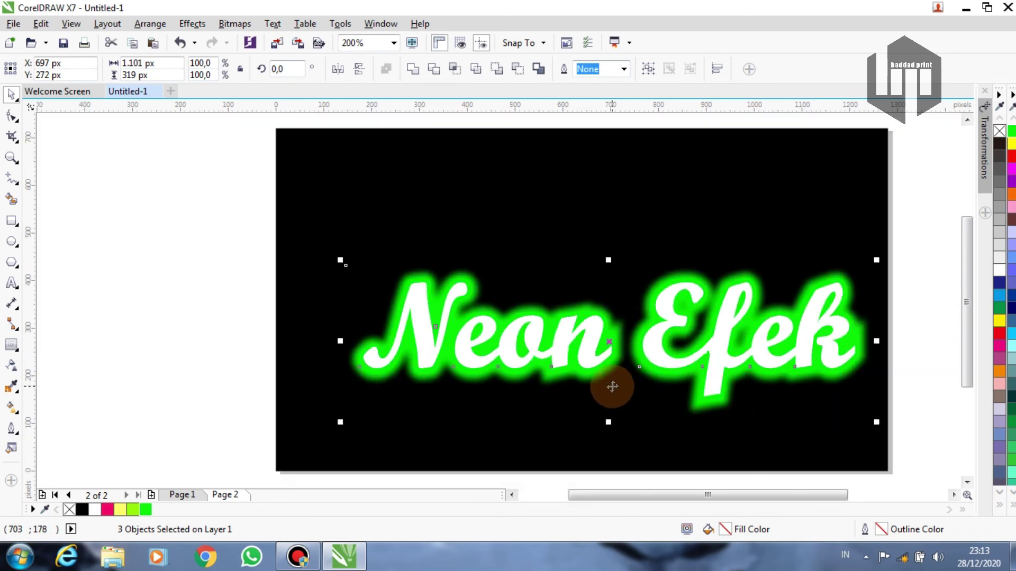
pyautogui.scroll(-1, 612, 387)
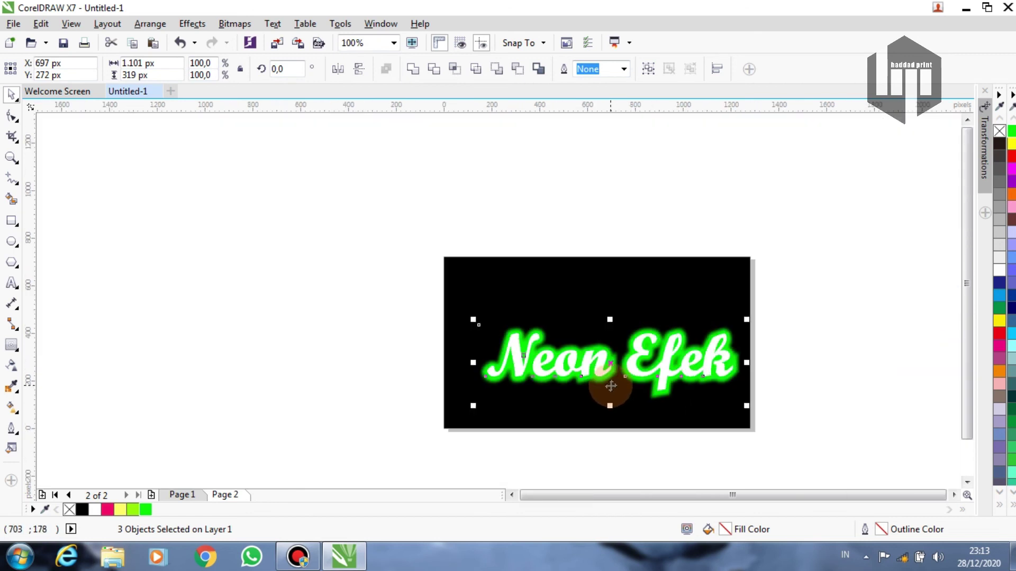
pyautogui.scroll(1, 619, 390)
pyautogui.scroll(1, 621, 390)
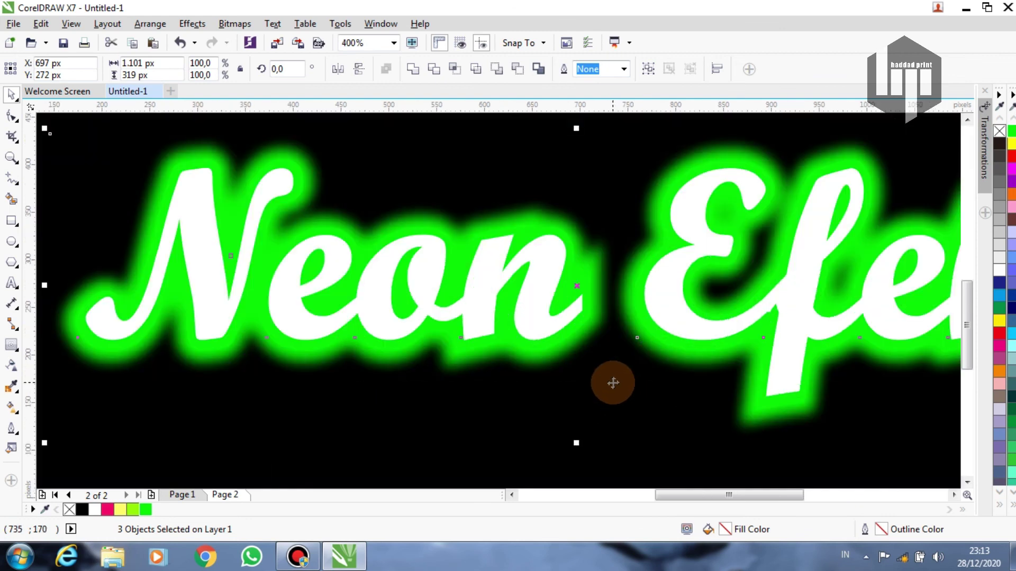
pyautogui.scroll(-1, 613, 383)
pyautogui.scroll(-1, 606, 379)
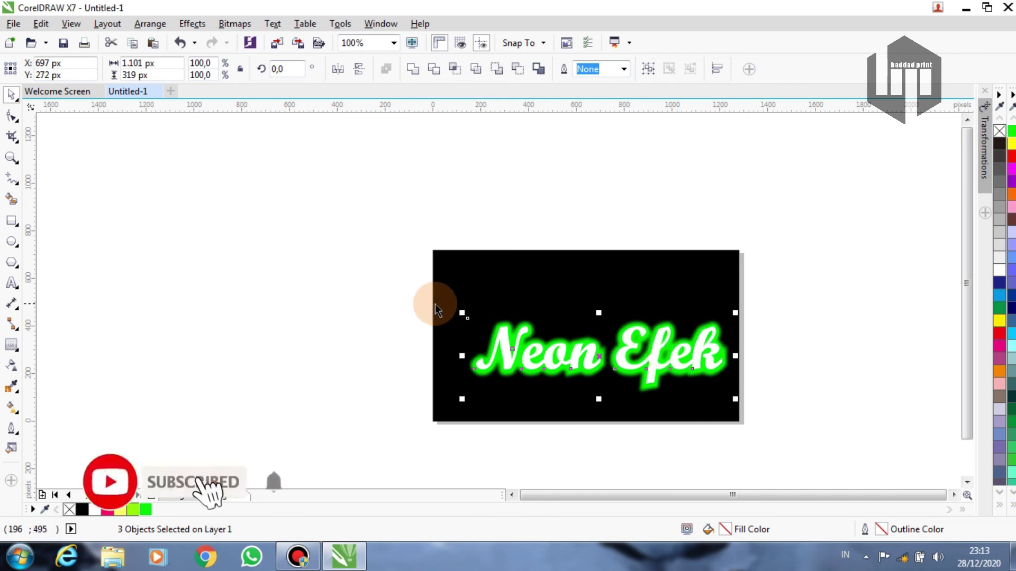
pyautogui.click(341, 333)
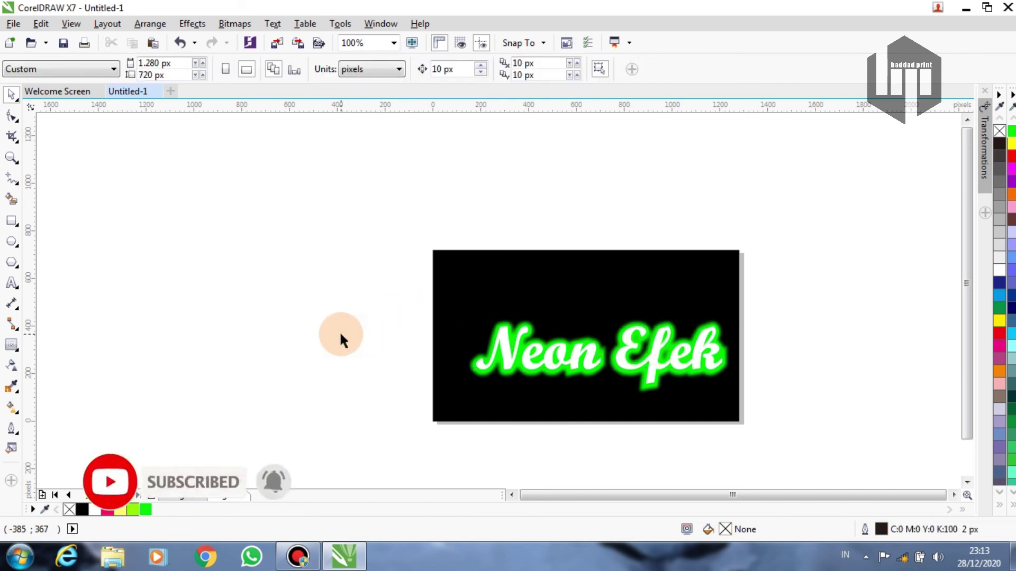